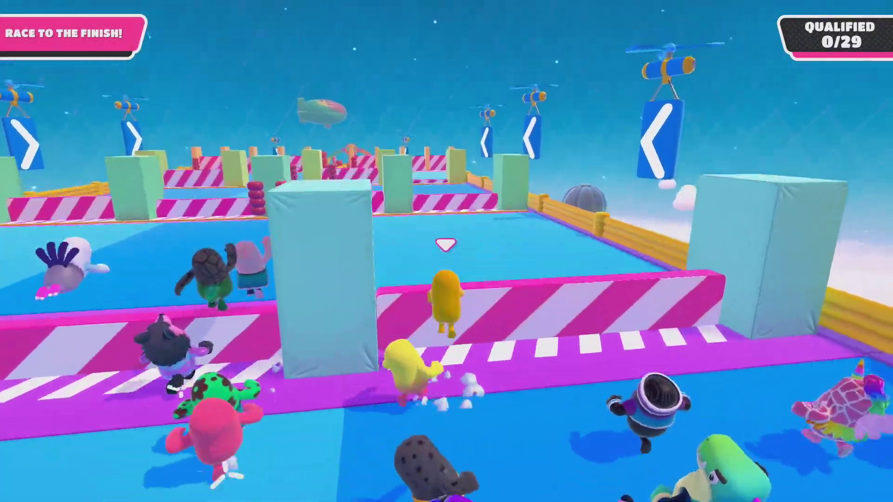
Run the yellow bean over the first striped barriers and through the barrier gap.
{"action": "key", "text": "w"}
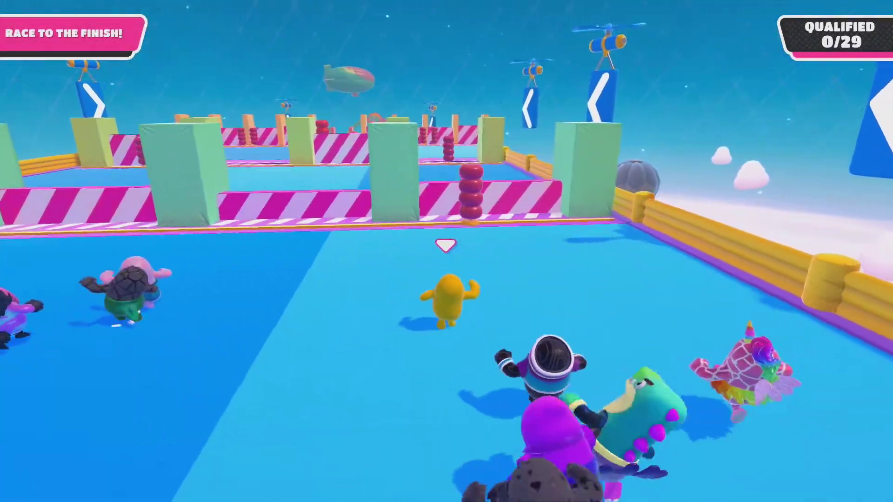
{"action": "key", "text": "w"}
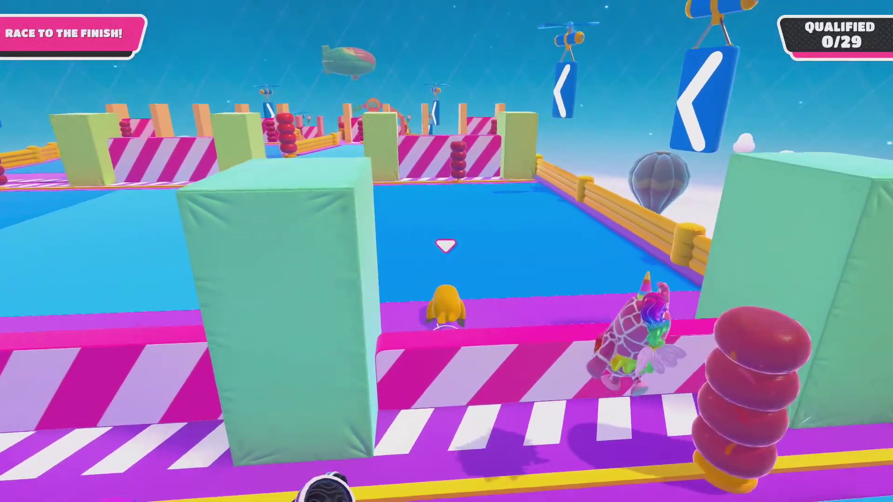
{"action": "key", "text": "w"}
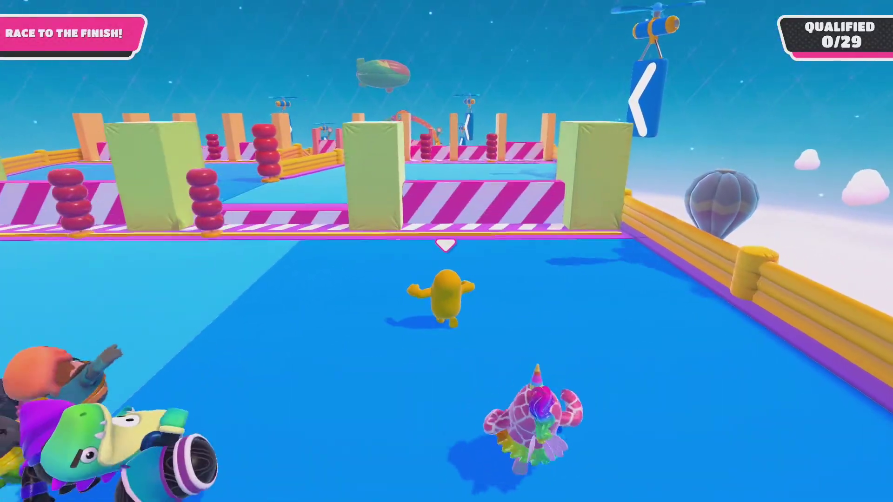
{"action": "key", "text": "w"}
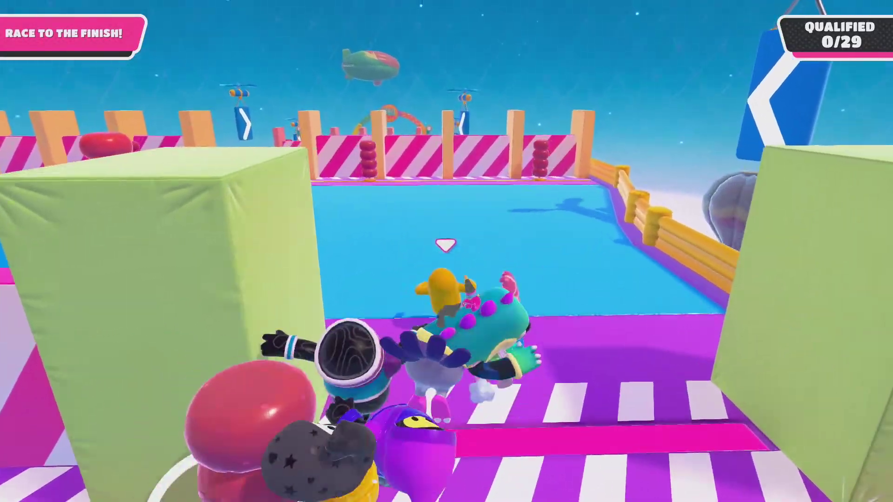
{"action": "key", "text": "w"}
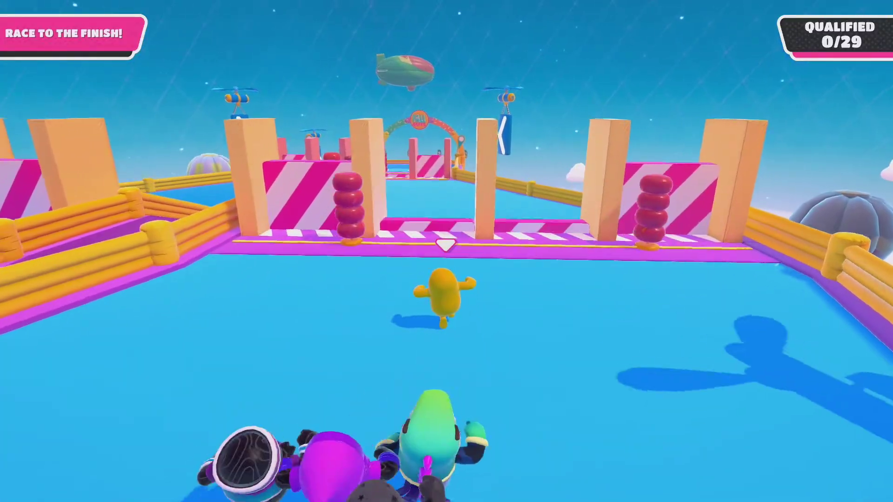
{"action": "key", "text": "w"}
Run the bean over the remaining barriers and through the pink slime to the blue finish area.
{"action": "key", "text": "w"}
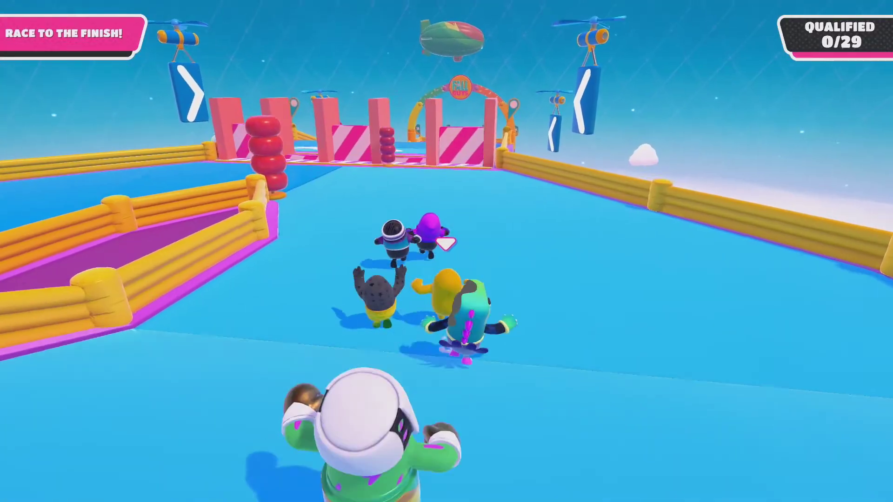
{"action": "key", "text": "w"}
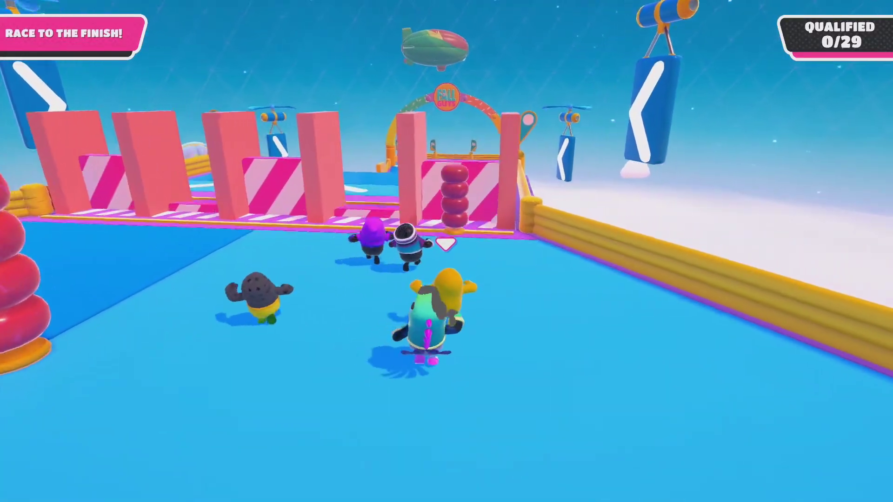
{"action": "key", "text": "w"}
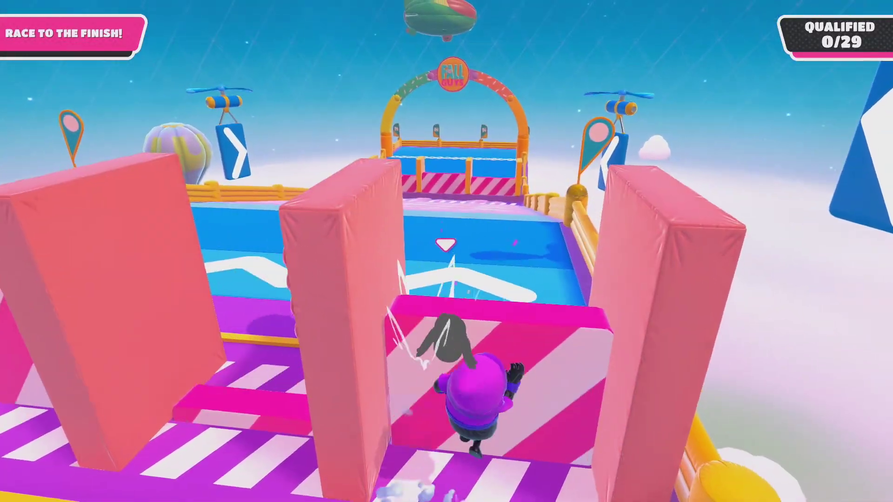
{"action": "key", "text": "w"}
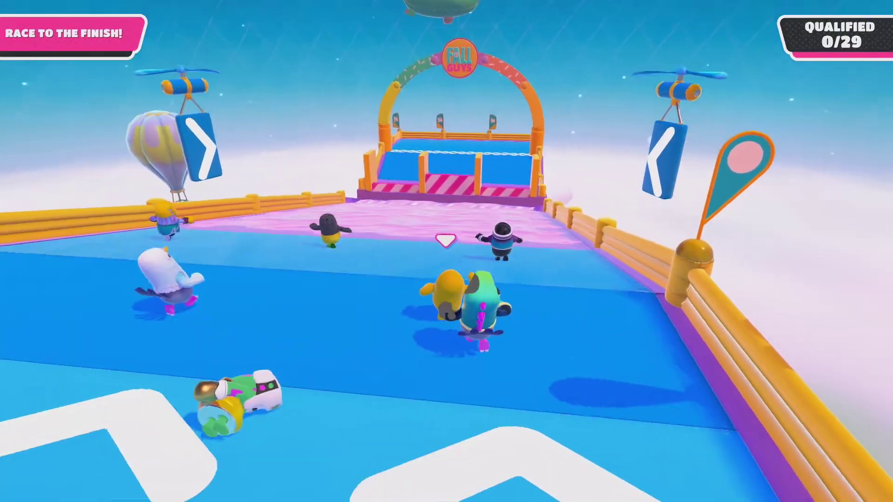
{"action": "key", "text": "w"}
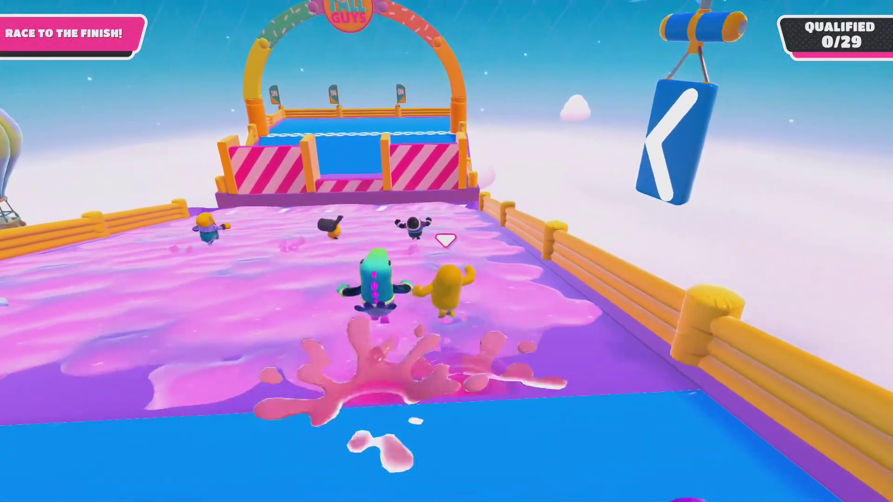
{"action": "key", "text": "w"}
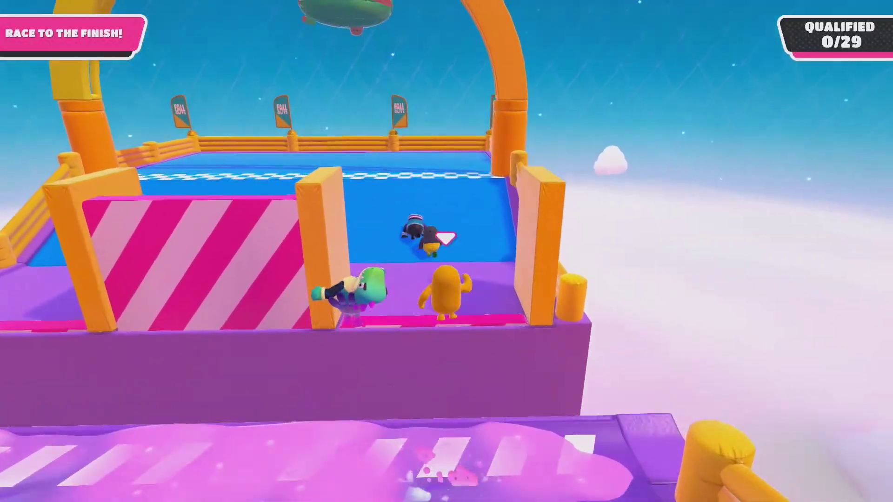
{"action": "key", "text": "w"}
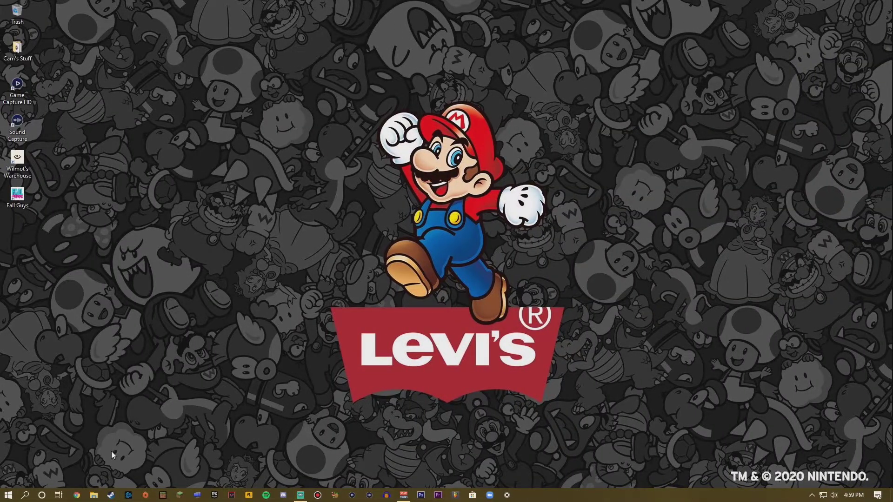
Search Windows for 'control' and launch Control Panel from the best match.
{"action": "left_click", "coordinate": [26, 495]}
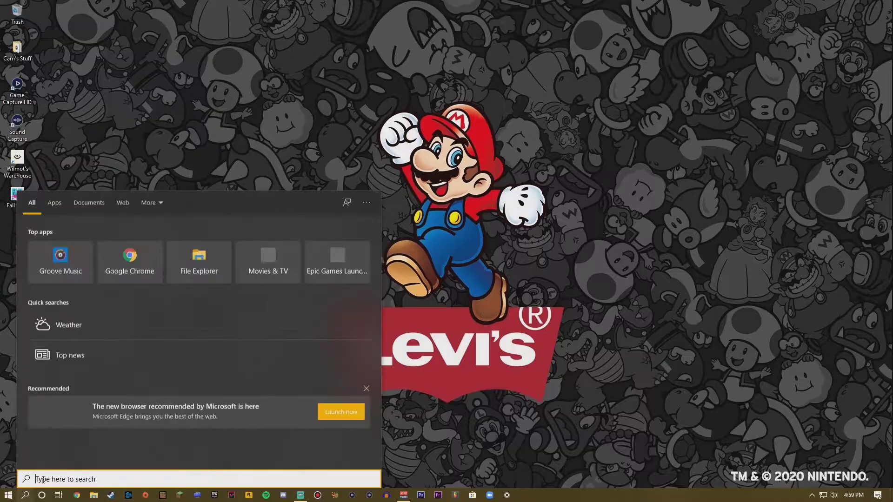
{"action": "type", "text": "control"}
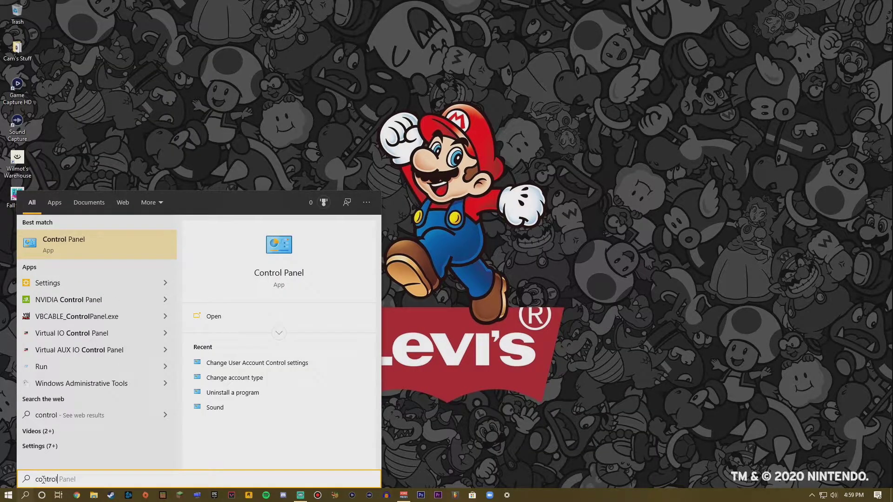
{"action": "key", "text": "Return"}
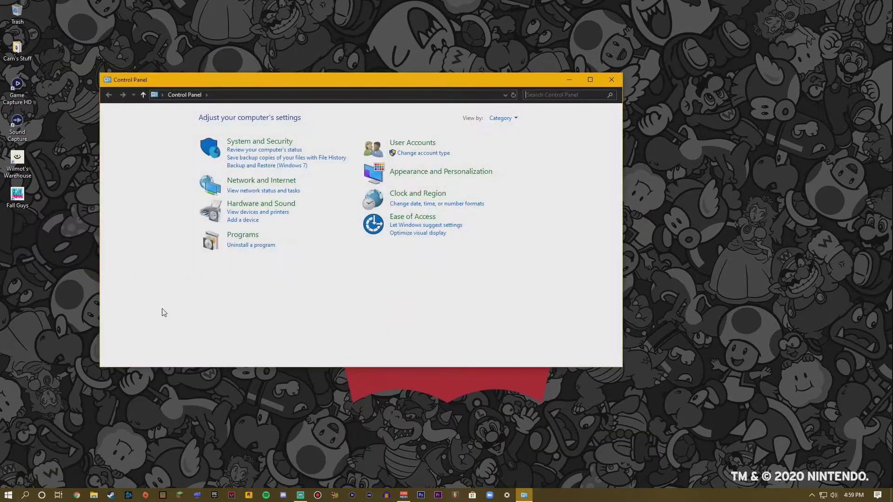
Search Control Panel for 'change' and apply User Account Control at Never notify.
{"action": "left_click", "coordinate": [541, 95]}
{"action": "type", "text": "change"}
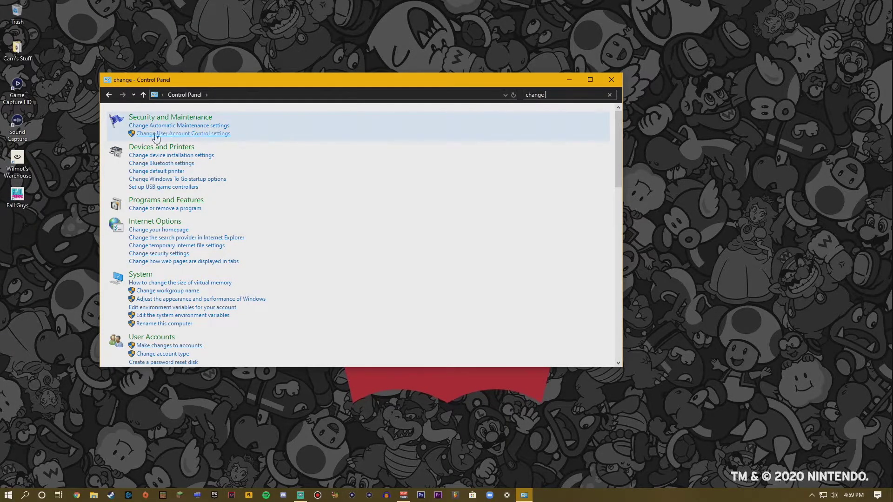
{"action": "left_click", "coordinate": [161, 134]}
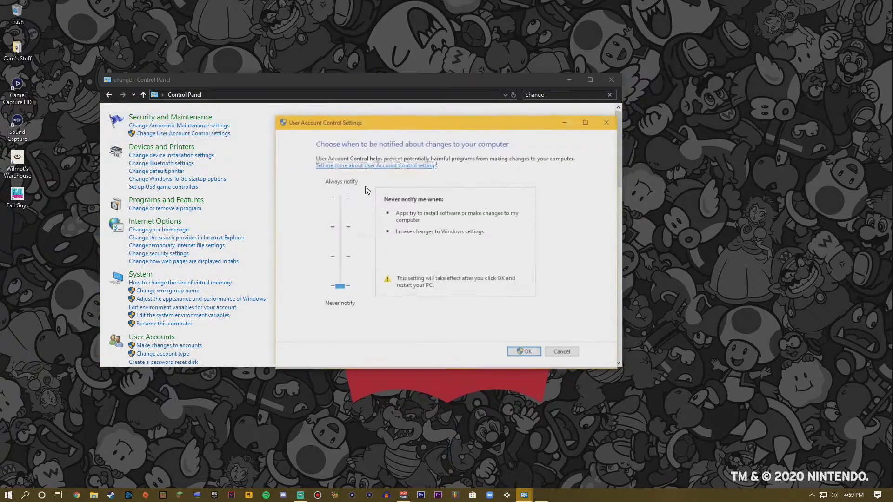
{"action": "left_click", "coordinate": [516, 355]}
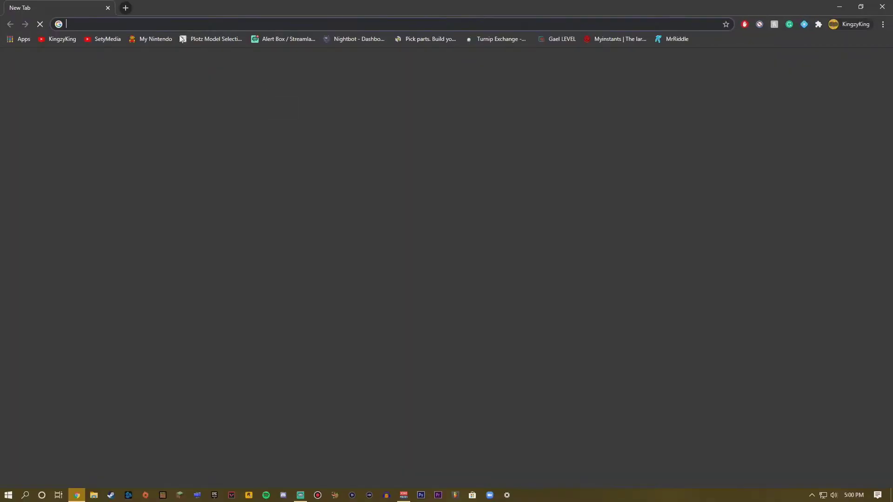
Search Google for 'dual monitoring tool' and open the Dual Monitor Tools home page.
{"action": "left_click", "coordinate": [152, 22]}
{"action": "type", "text": "d"}
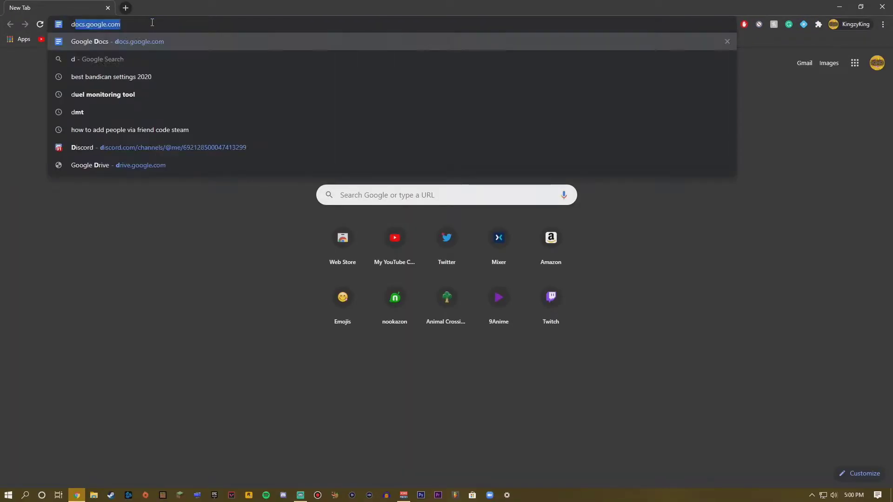
{"action": "type", "text": "ual monit"}
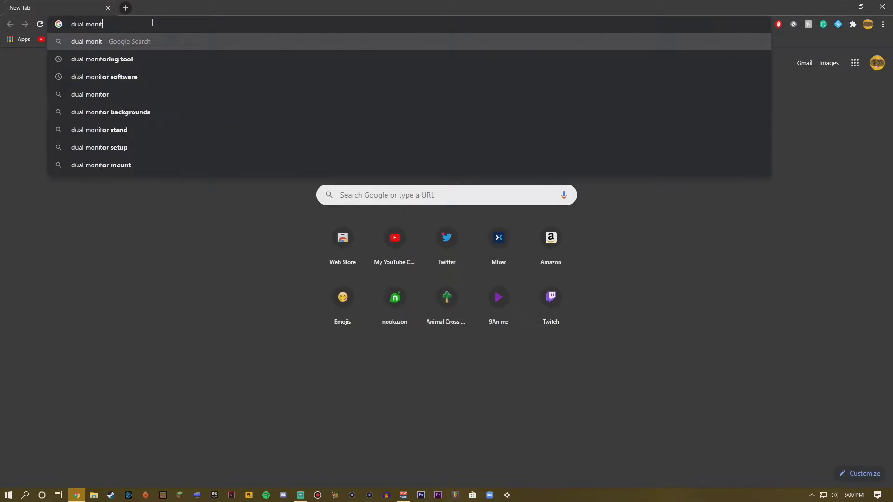
{"action": "type", "text": "oring tool"}
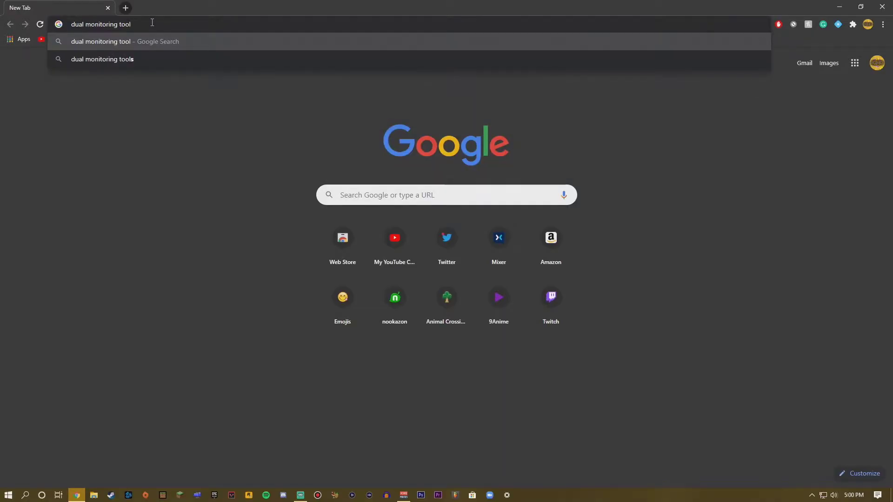
{"action": "key", "text": "Return"}
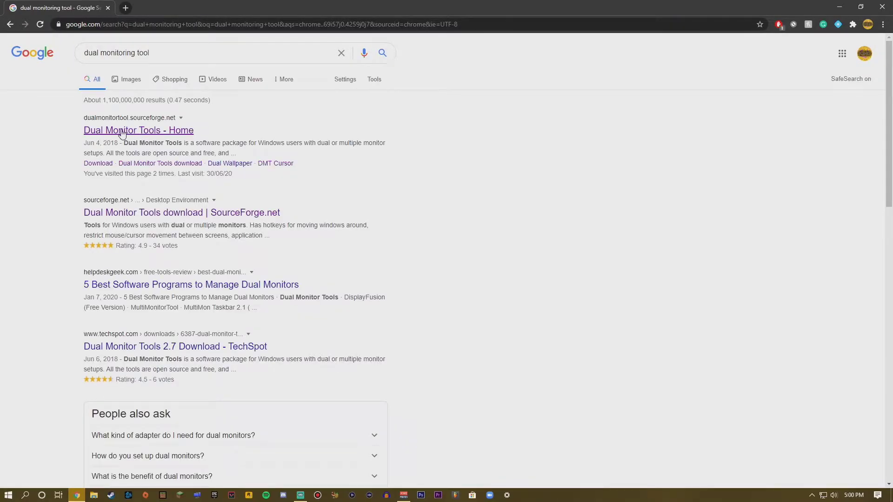
{"action": "left_click", "coordinate": [122, 132]}
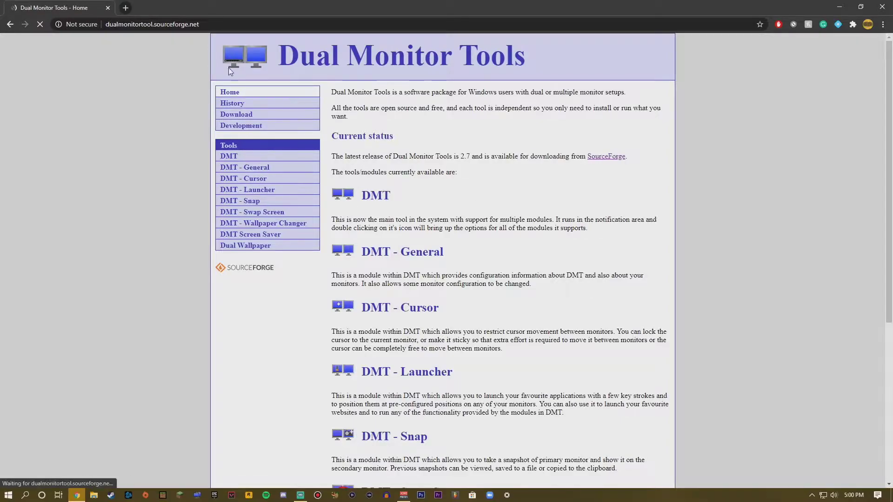
Download the DualMonitorTools-2.7.msi installer from the site's Download page.
{"action": "left_click", "coordinate": [232, 117]}
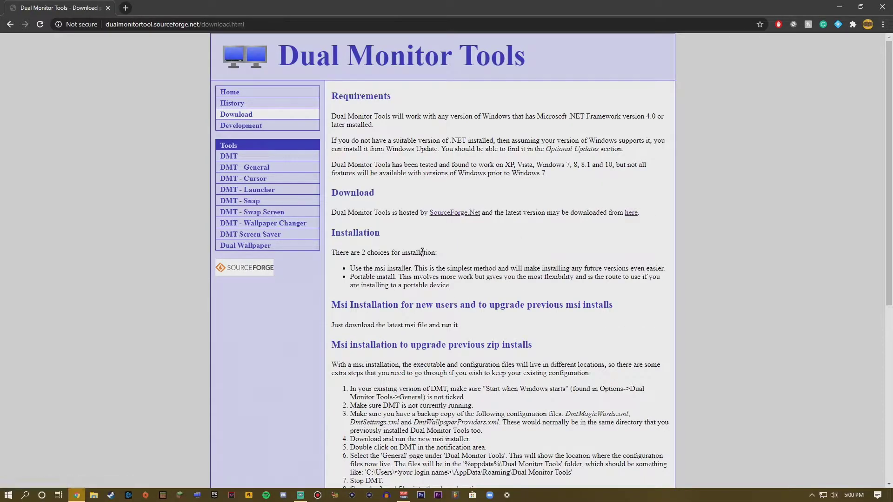
{"action": "left_click_drag", "start_coordinate": [332, 192], "coordinate": [421, 198]}
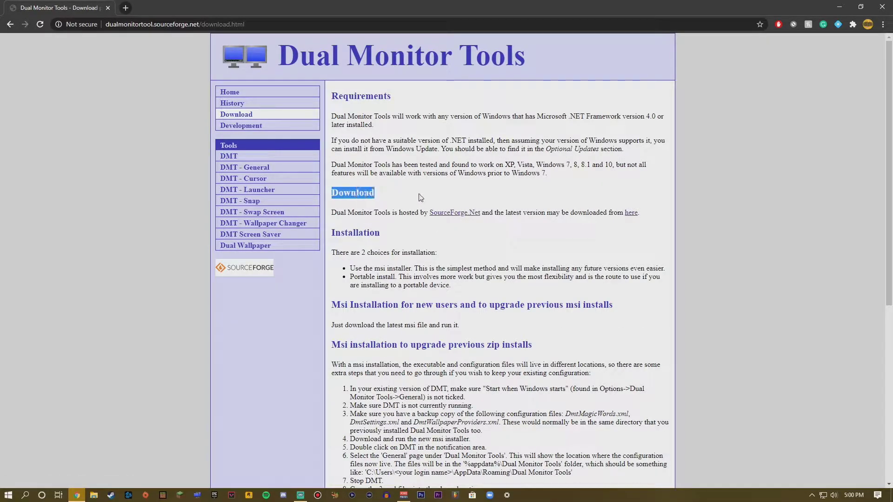
{"action": "left_click", "coordinate": [632, 214]}
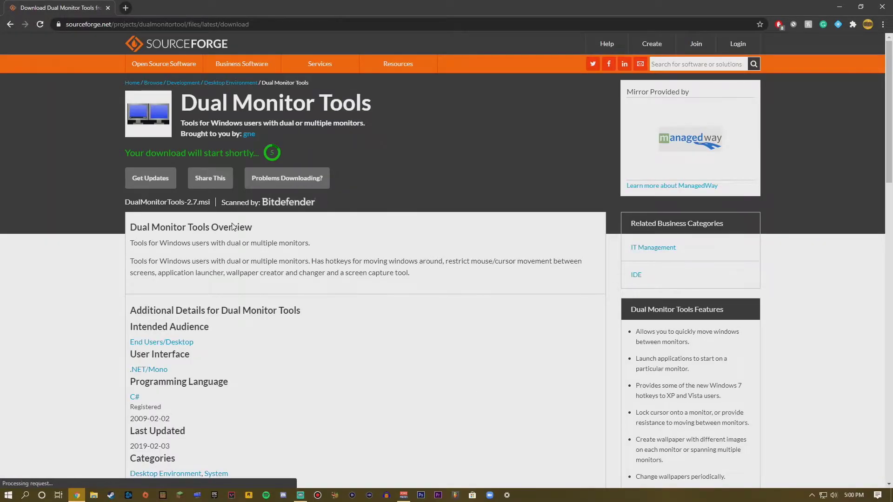
{"action": "left_click_drag", "start_coordinate": [137, 155], "coordinate": [288, 158]}
{"action": "left_click", "coordinate": [308, 148]}
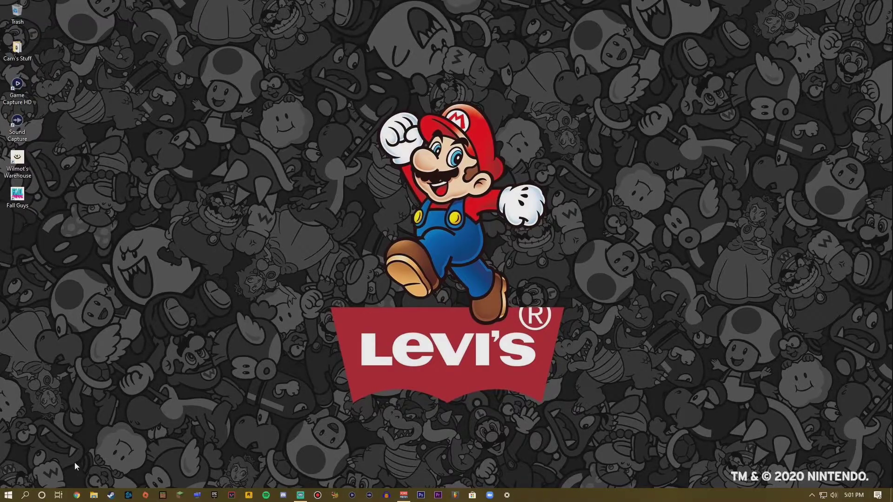
Search Windows for 'dmt' and launch the DMT app from Best match.
{"action": "left_click", "coordinate": [25, 496]}
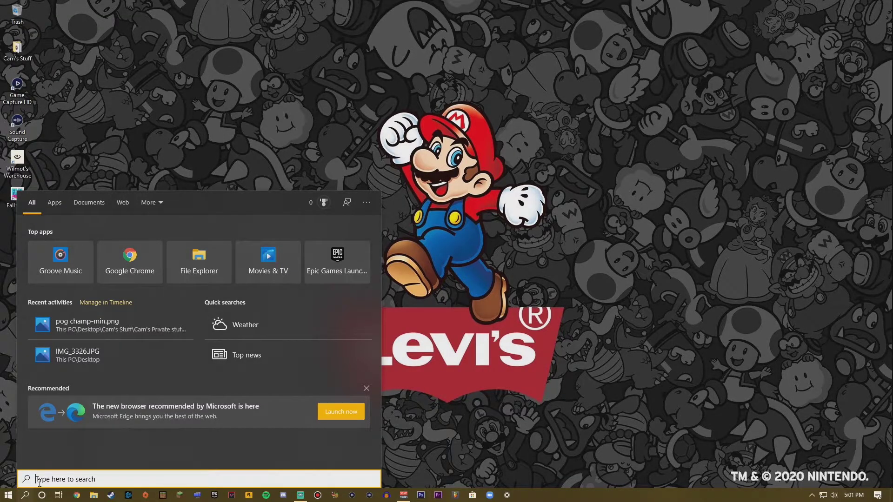
{"action": "type", "text": "dmt"}
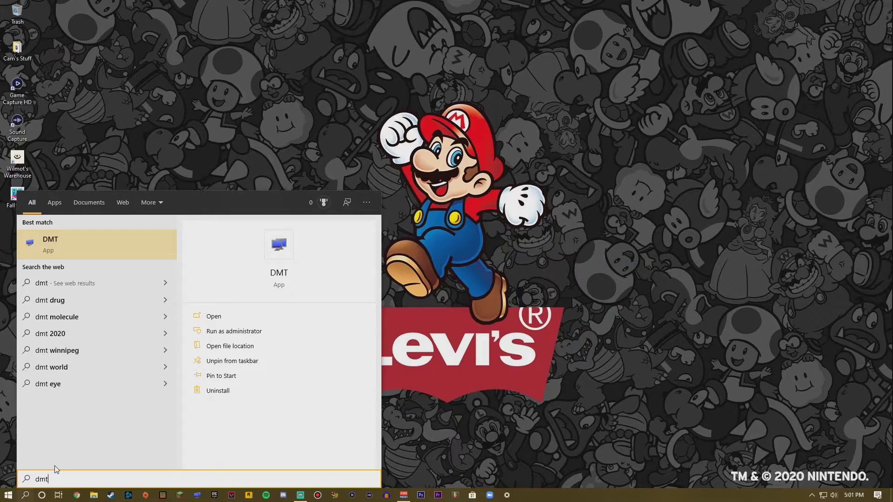
{"action": "left_click_drag", "start_coordinate": [58, 480], "coordinate": [40, 480]}
{"action": "type", "text": "ual "}
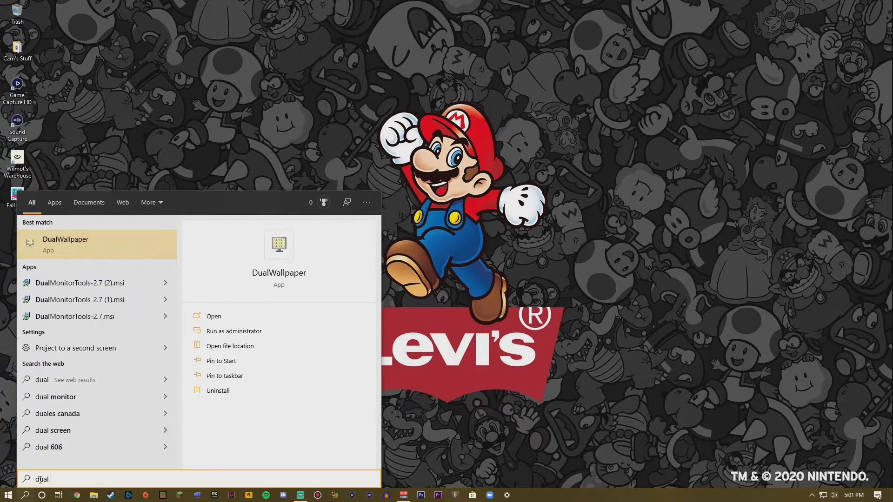
{"action": "type", "text": "monitoring tol"}
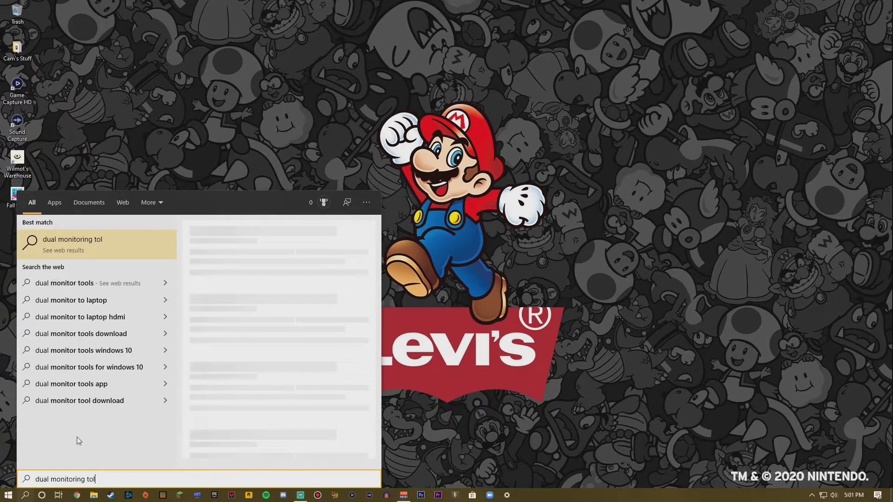
{"action": "key", "text": "ctrl+z"}
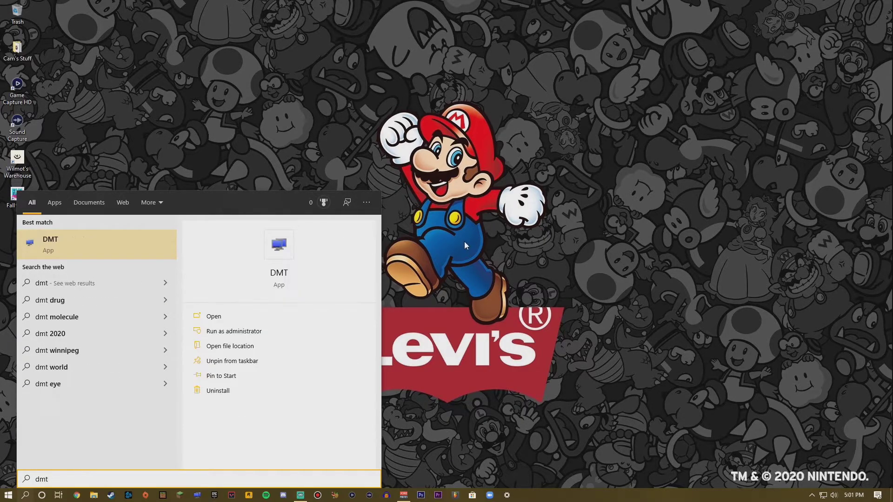
{"action": "left_click", "coordinate": [134, 247]}
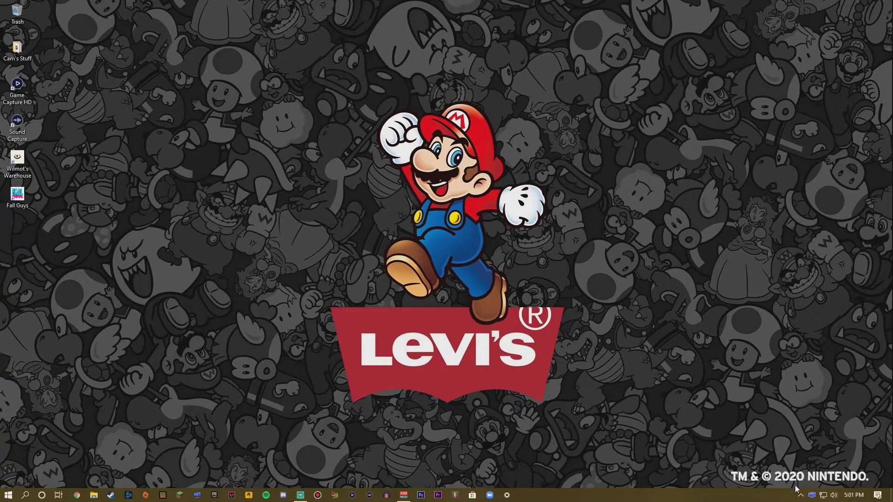
Open Options from the DMT tray menu, centre the window, and select the Cursor module.
{"action": "right_click", "coordinate": [816, 497]}
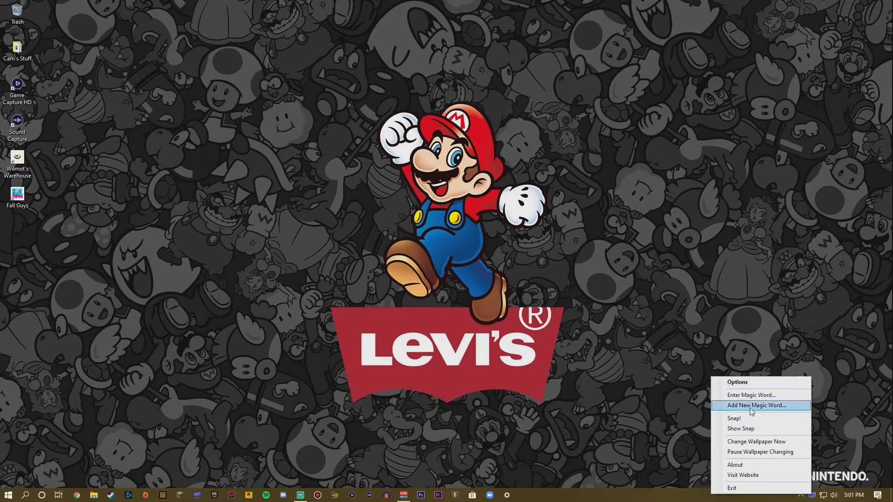
{"action": "left_click", "coordinate": [742, 386]}
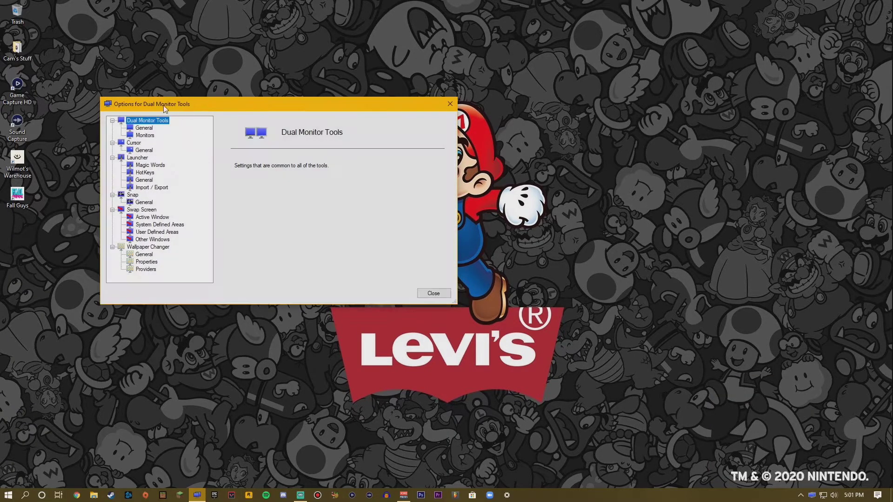
{"action": "left_click_drag", "start_coordinate": [163, 105], "coordinate": [322, 119]}
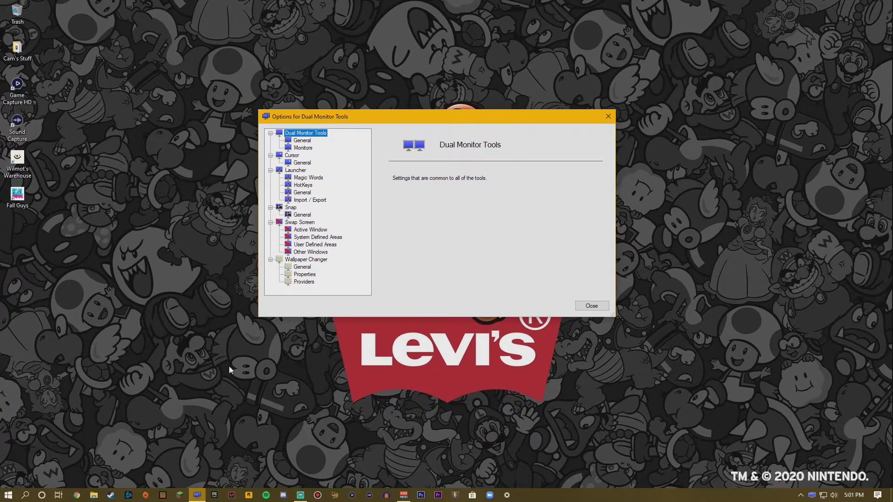
{"action": "left_click", "coordinate": [289, 156]}
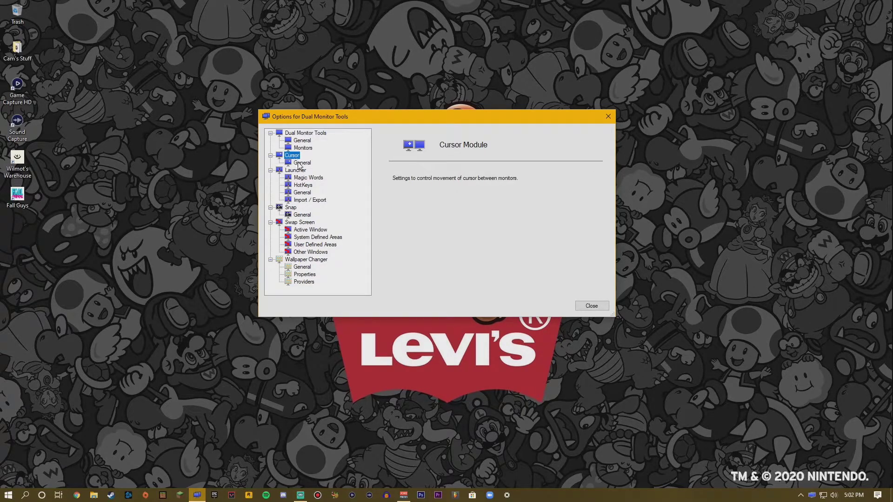
Set 'Lock cursor onto screen' to F11 under Cursor > General and close Options.
{"action": "left_click", "coordinate": [301, 163]}
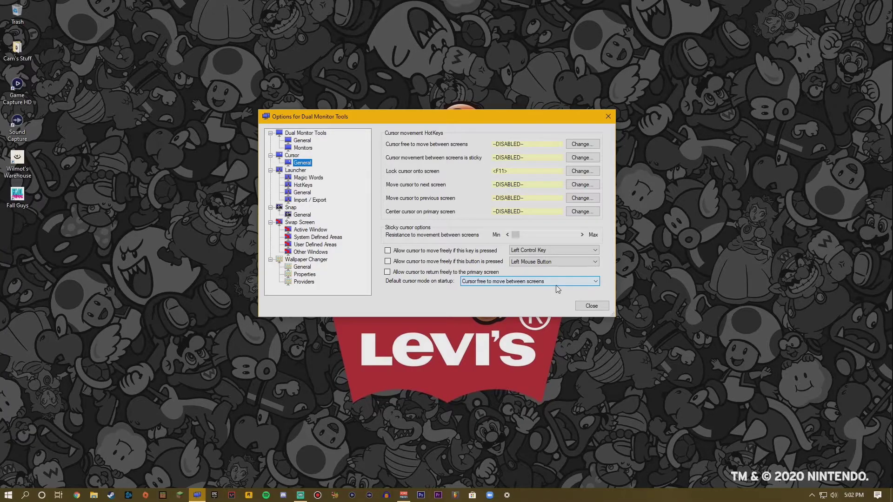
{"action": "left_click", "coordinate": [592, 305]}
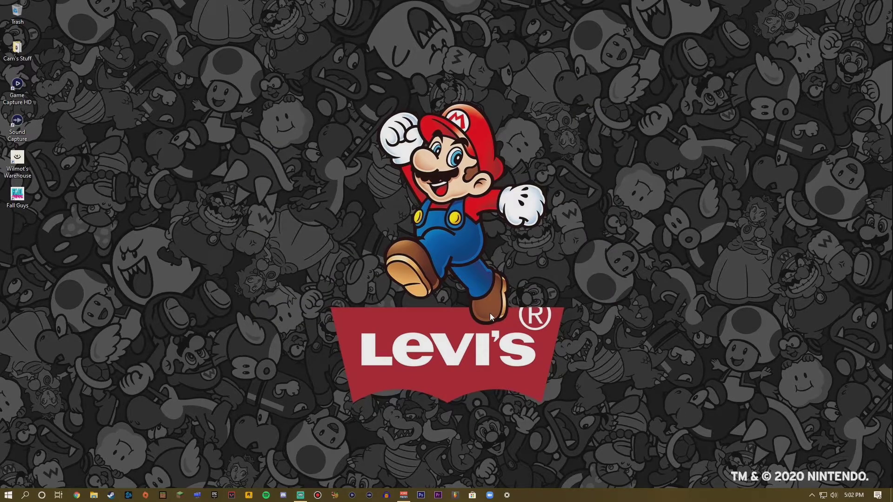